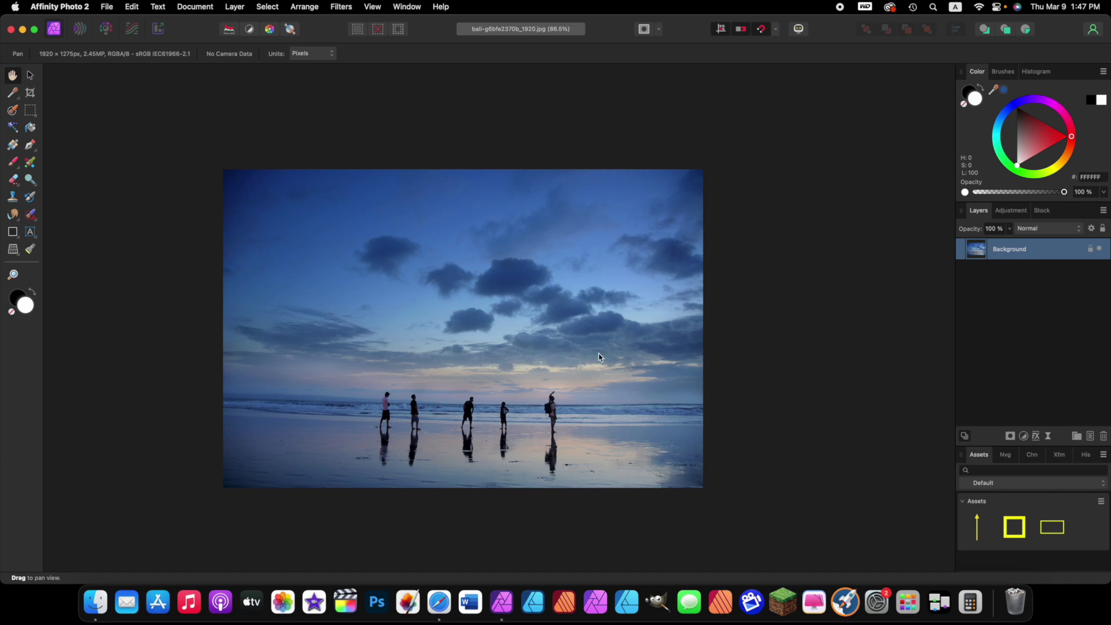
Step: Duplicate the Background layer and start an Unconstrained crop at 1920 × 1275 px
right_click(1014, 251)
click(1014, 390)
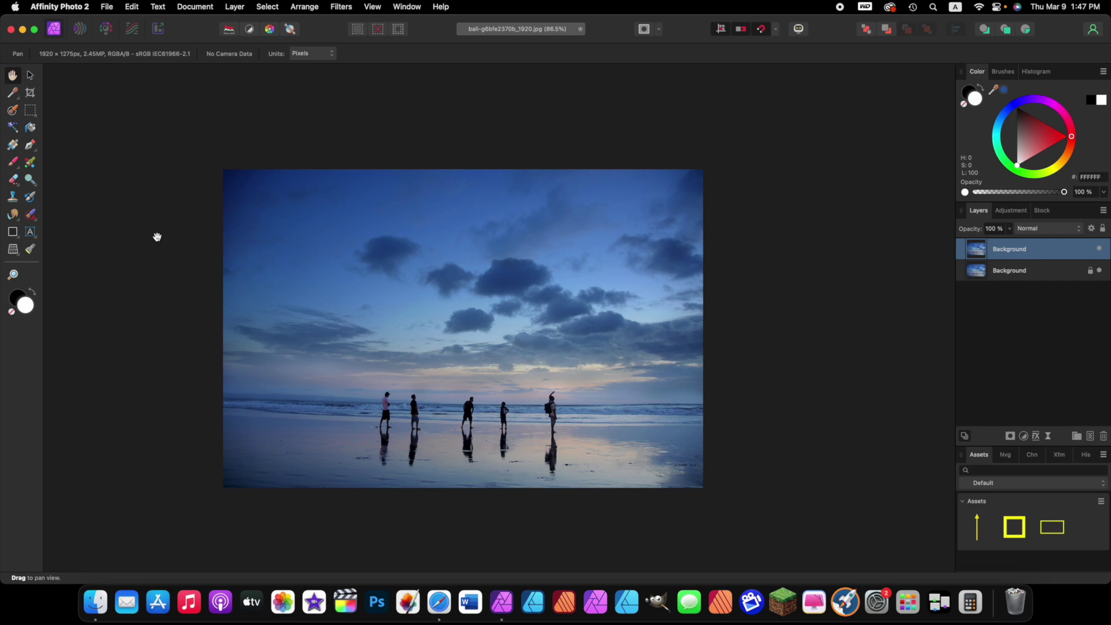
key(c)
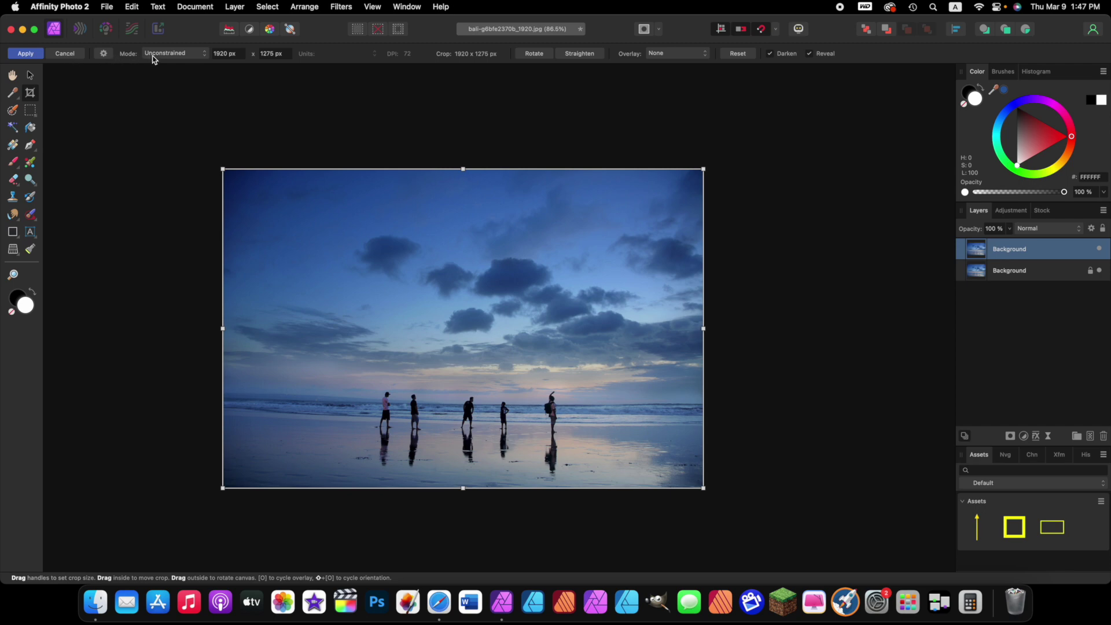
click(183, 54)
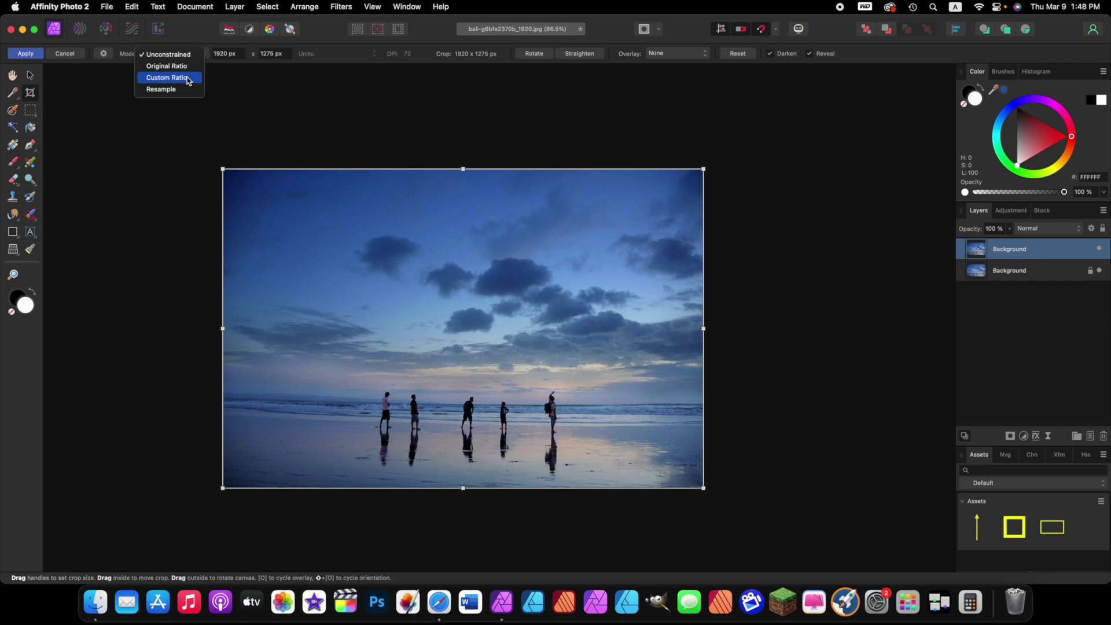
click(187, 77)
click(183, 55)
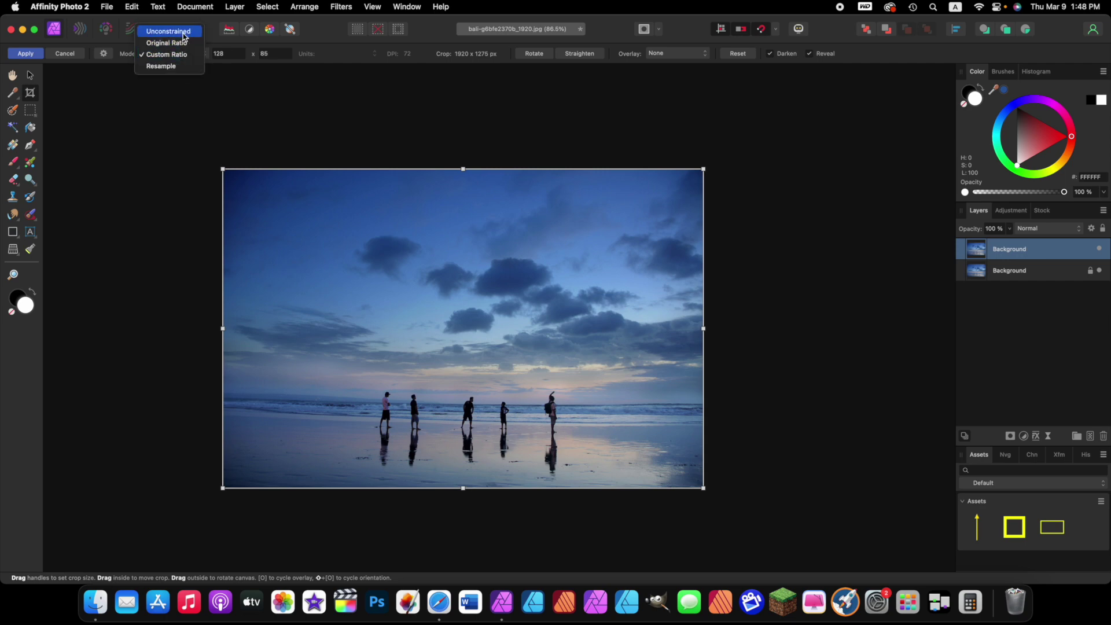
click(184, 37)
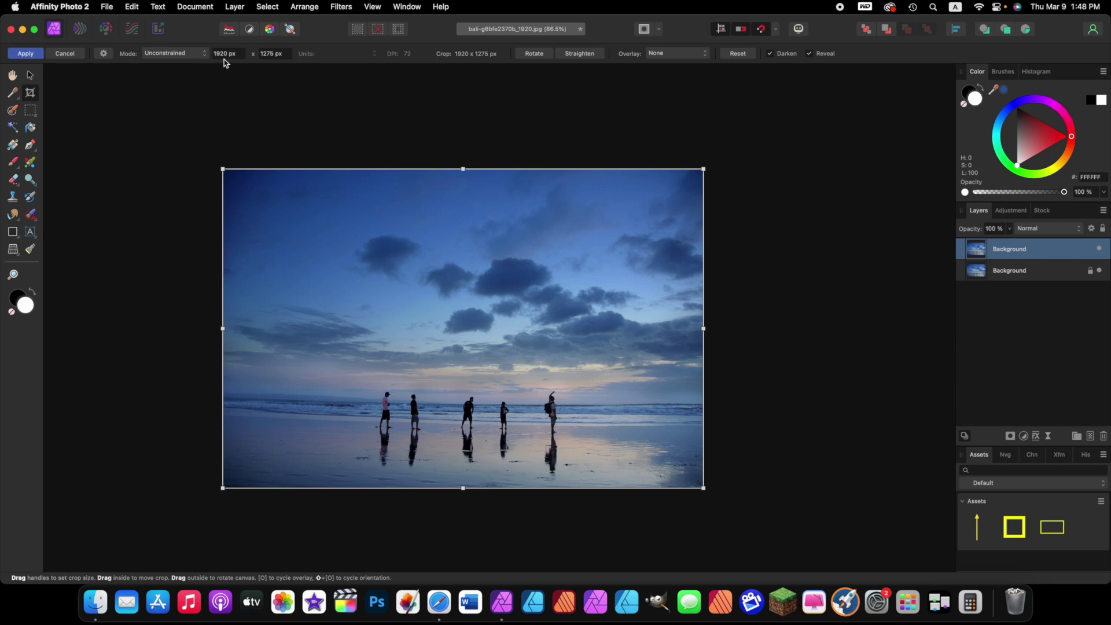
click(272, 54)
Step: Add 100 px to the crop width and height, making it 2020 × 1375 px
click(237, 55)
click(241, 62)
text(+100)
key(Return)
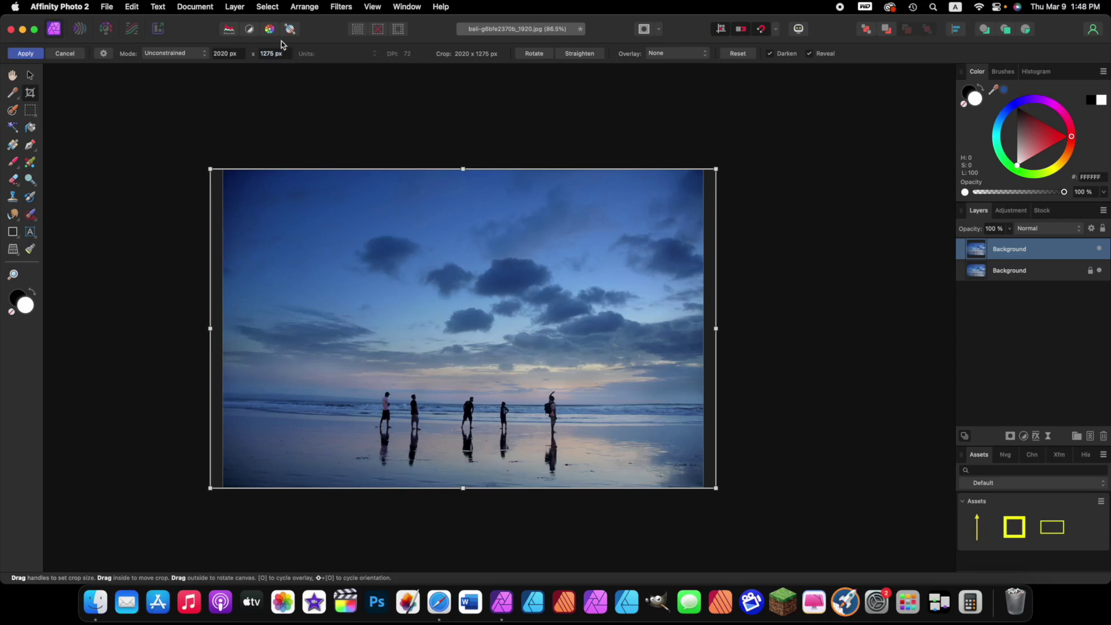
text(00)
key(Return)
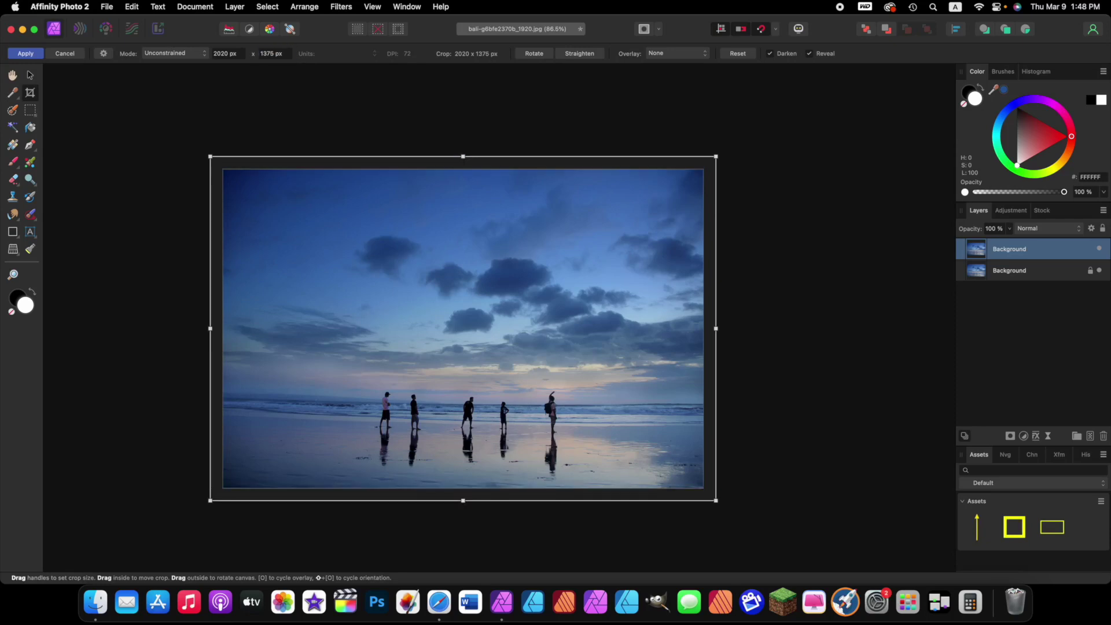
Step: Apply the enlarged crop, then pick the Rectangle Tool after briefly trying Donut
click(31, 56)
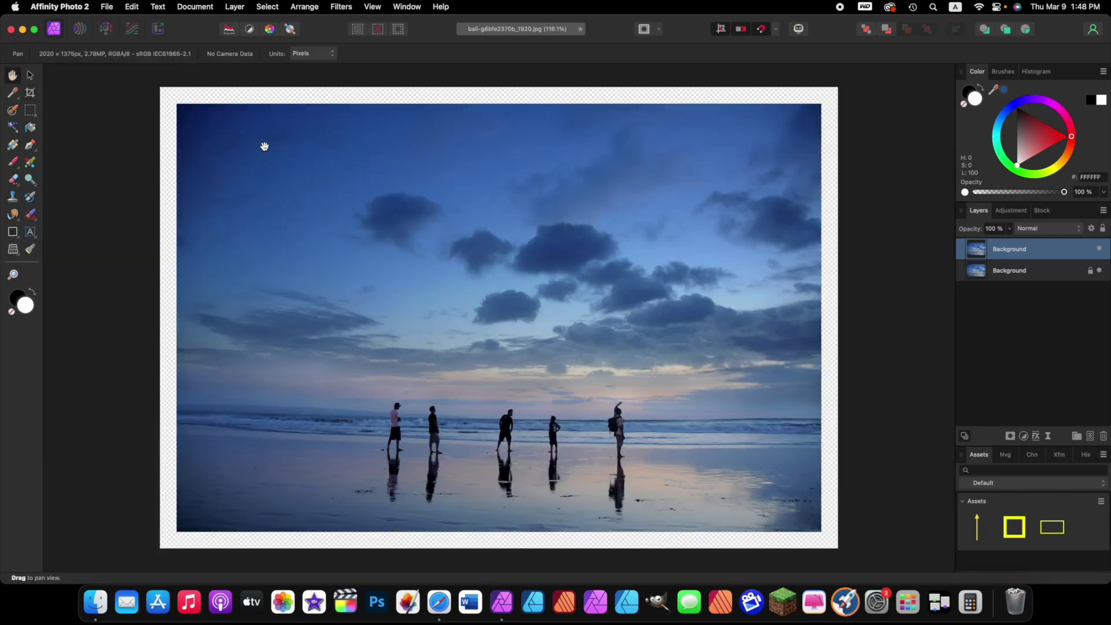
scroll(322, 194, down, 3)
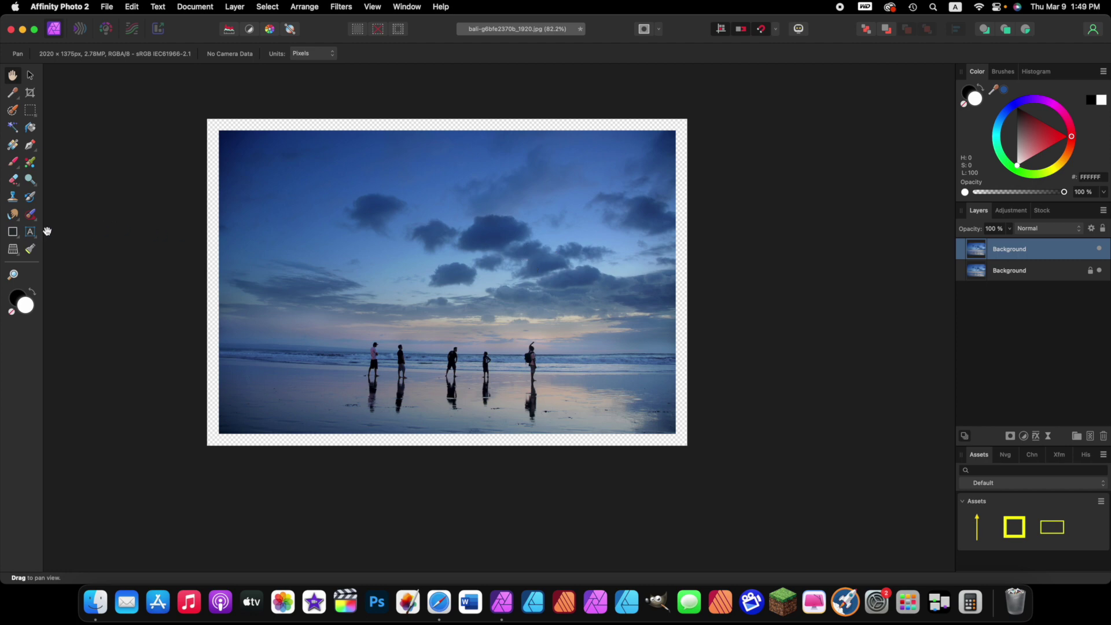
click(13, 233)
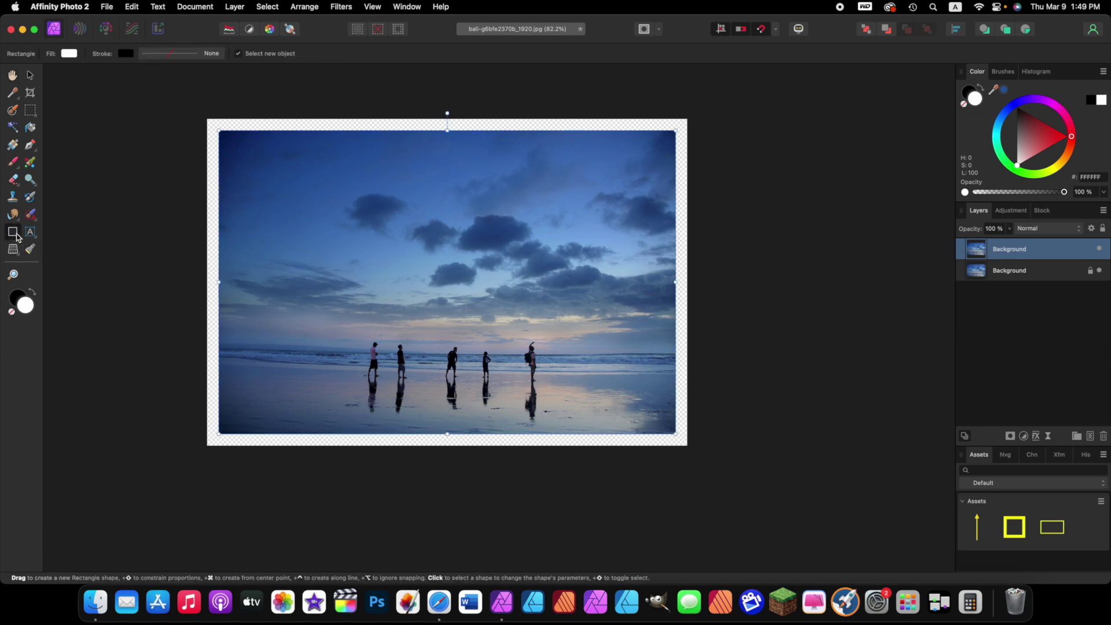
click(12, 233)
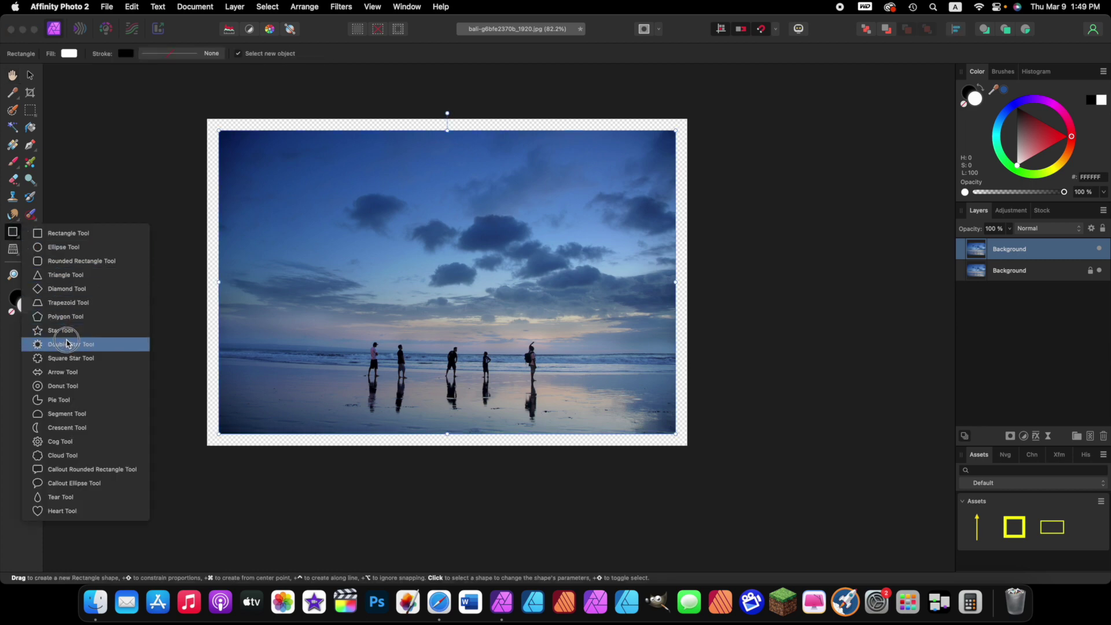
click(65, 386)
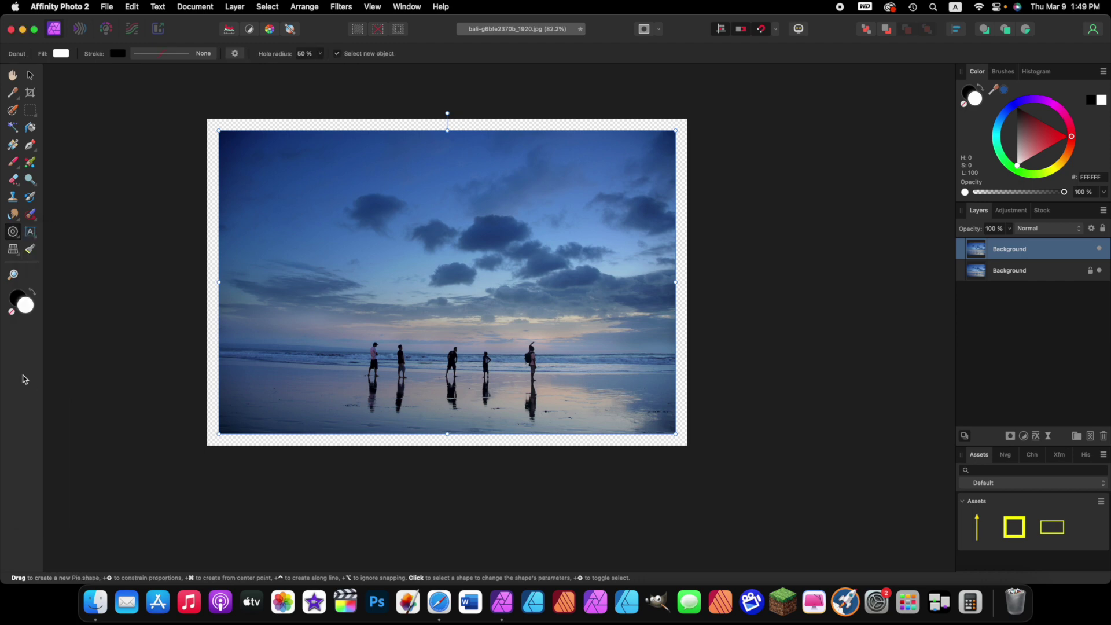
click(12, 233)
click(60, 234)
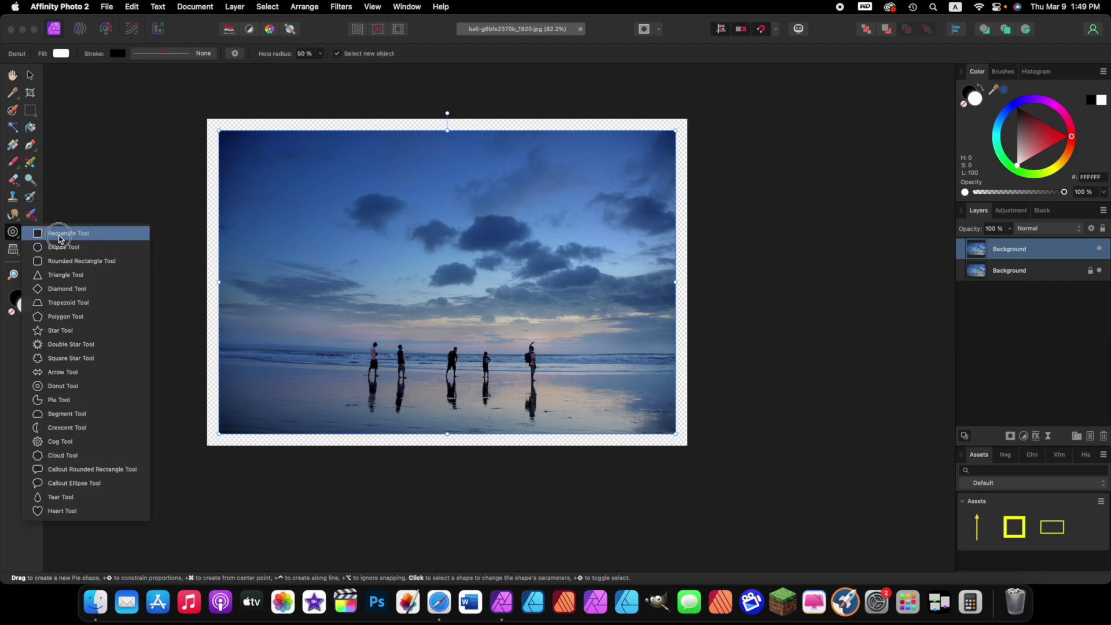
click(91, 233)
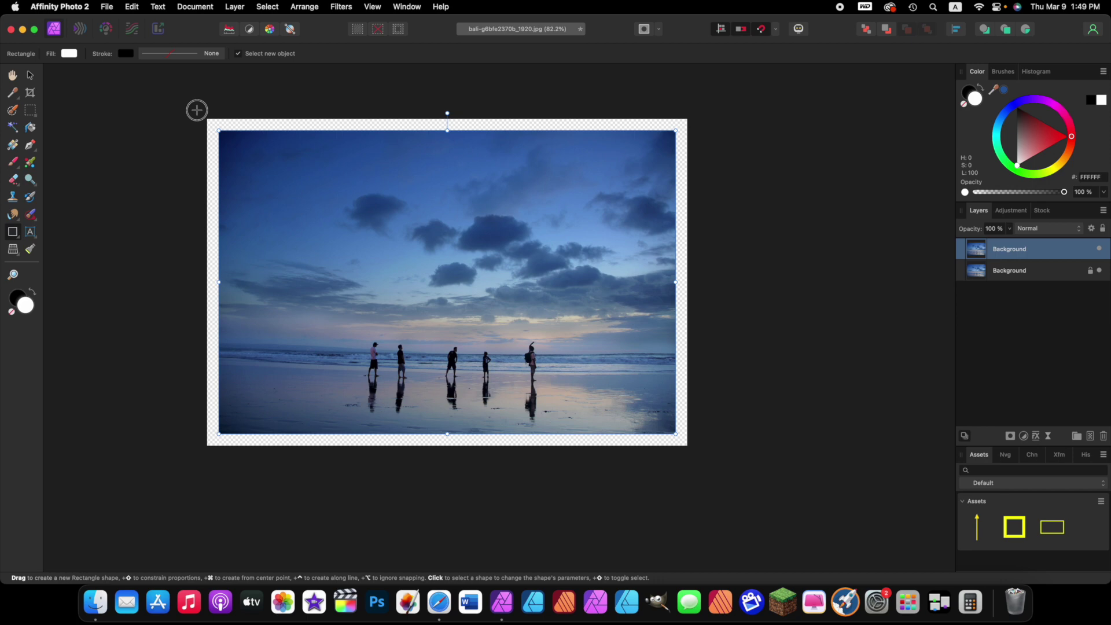
Step: Draw a canvas-sized white rectangle, move it beneath the top Background layer, and deselect
drag(197, 111, 699, 464)
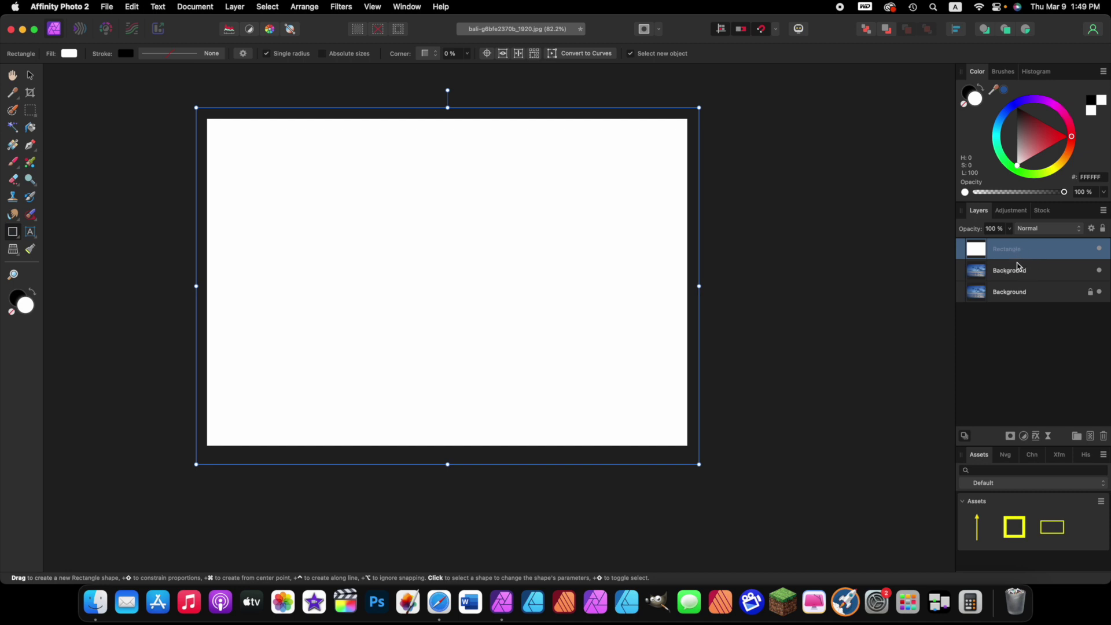
drag(1022, 250, 1020, 284)
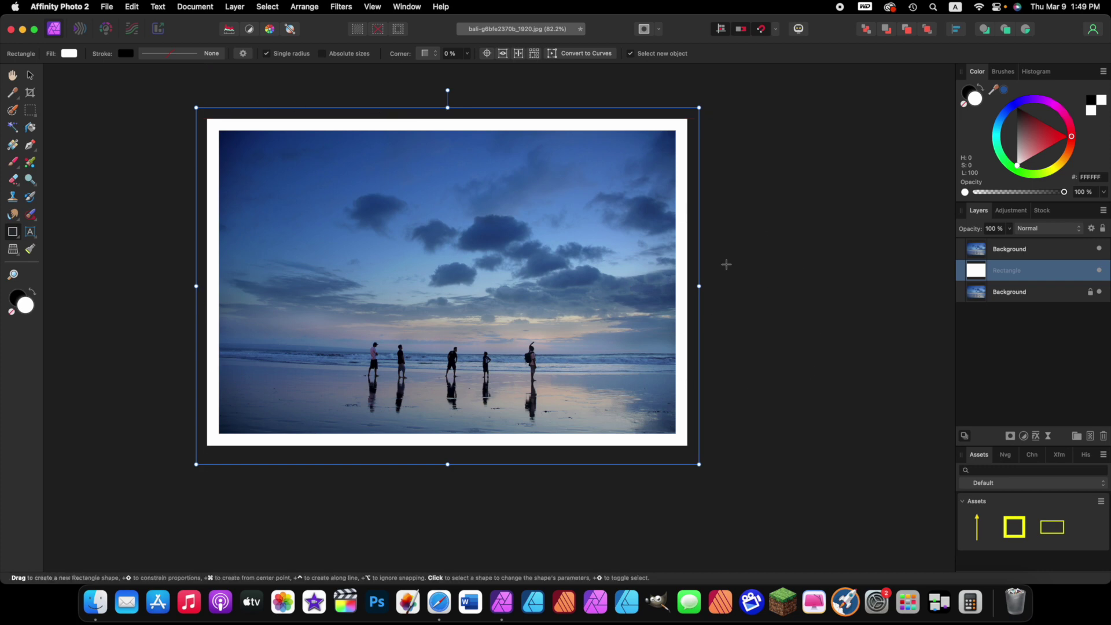
click(758, 304)
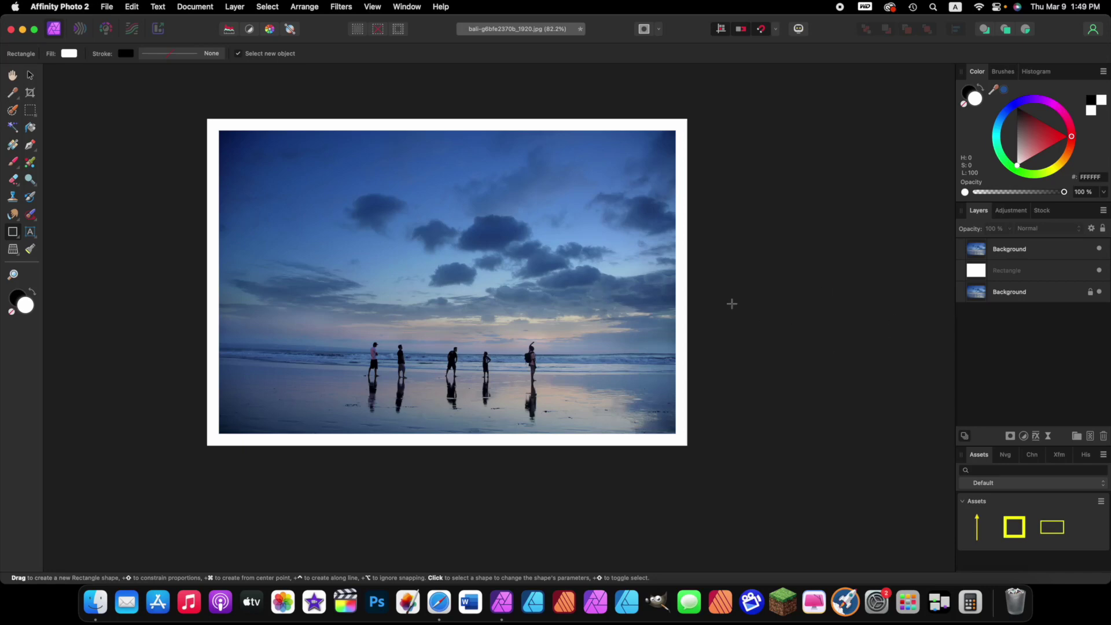
click(110, 7)
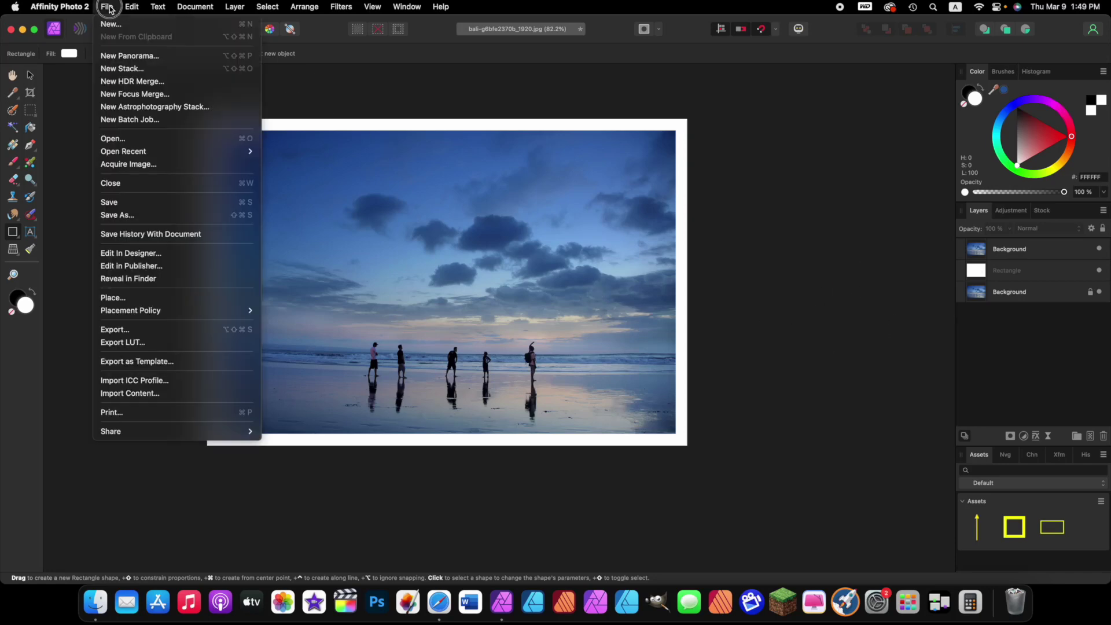
click(128, 330)
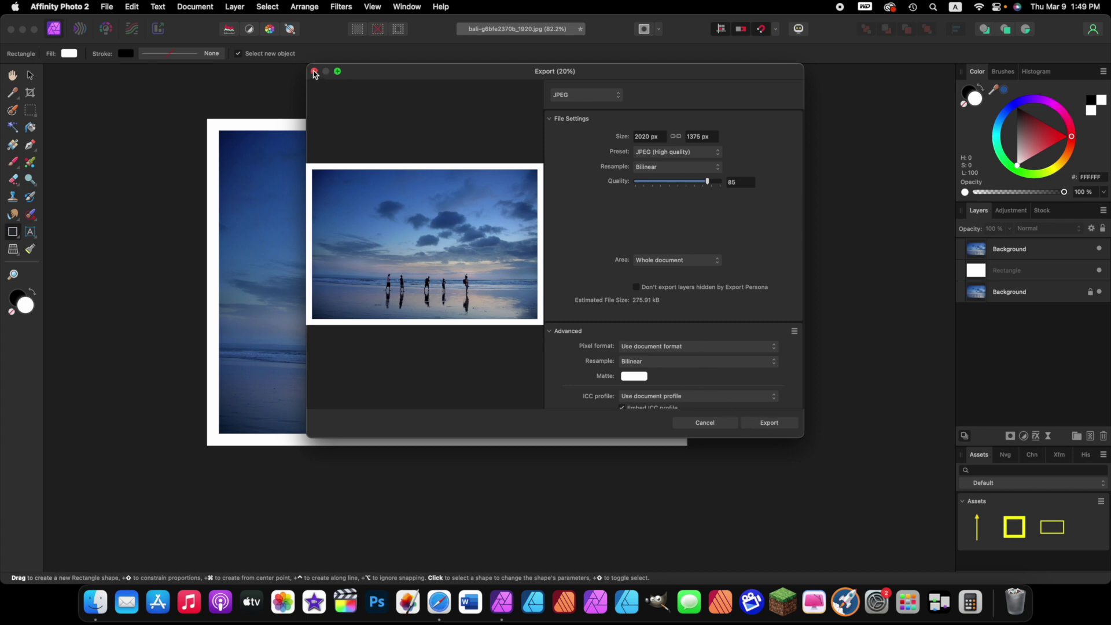
click(314, 71)
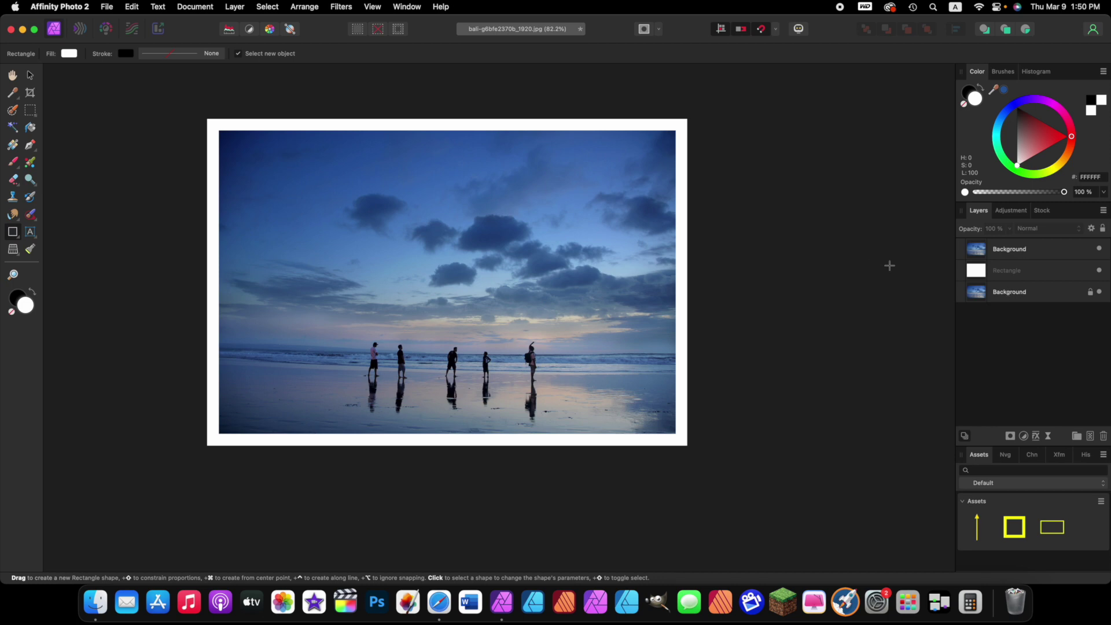
Step: Merge Visible from the Rectangle layer into a Pixel layer, then select the top Background
click(1018, 272)
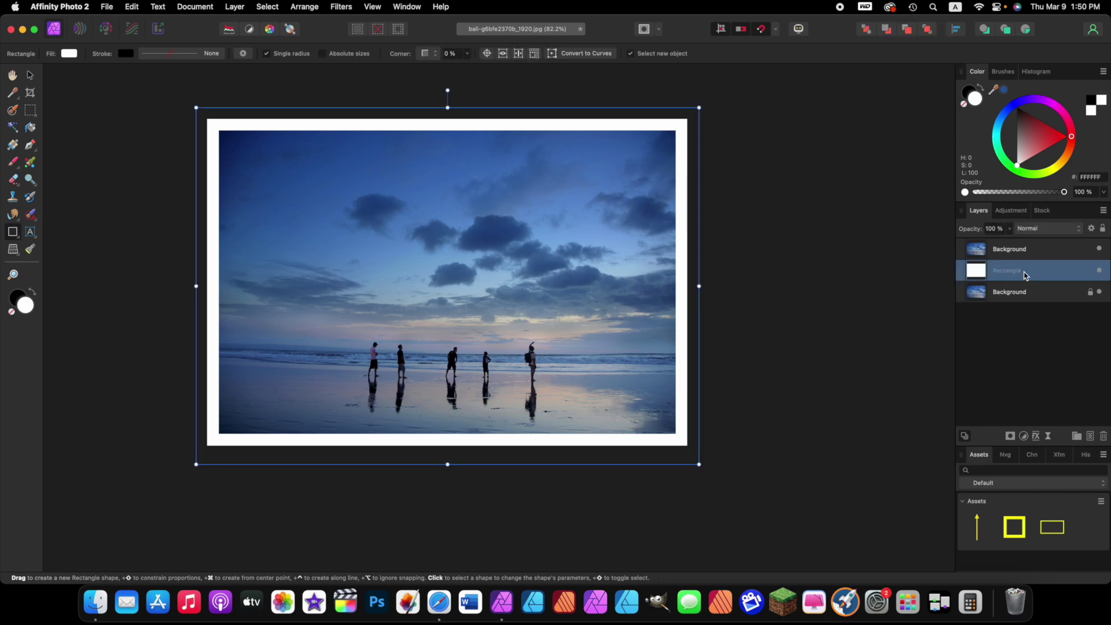
right_click(1026, 275)
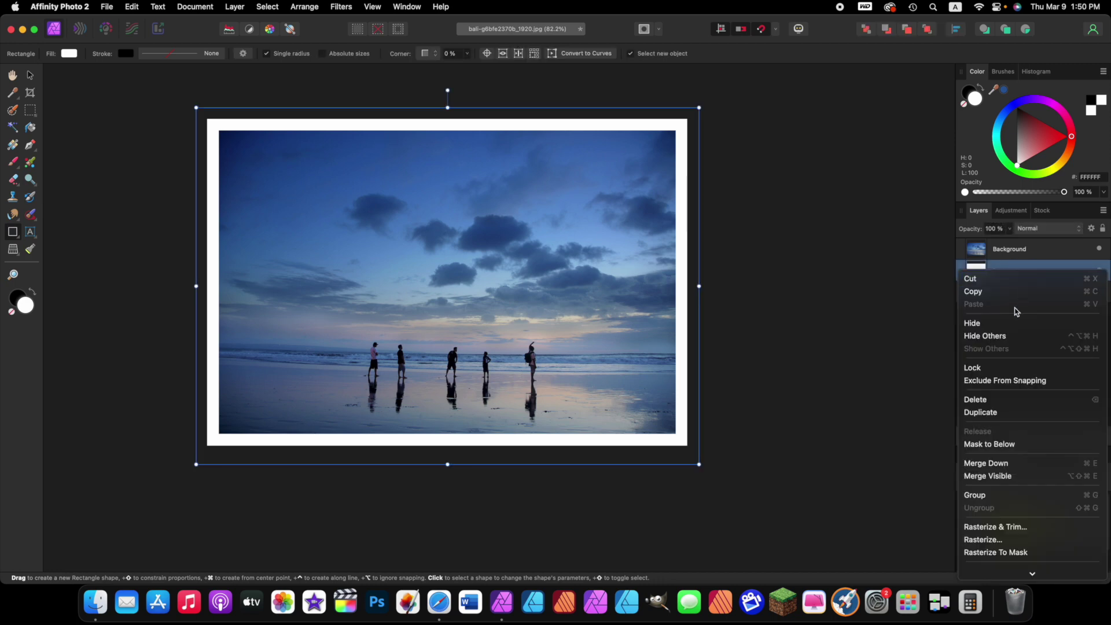
click(1010, 476)
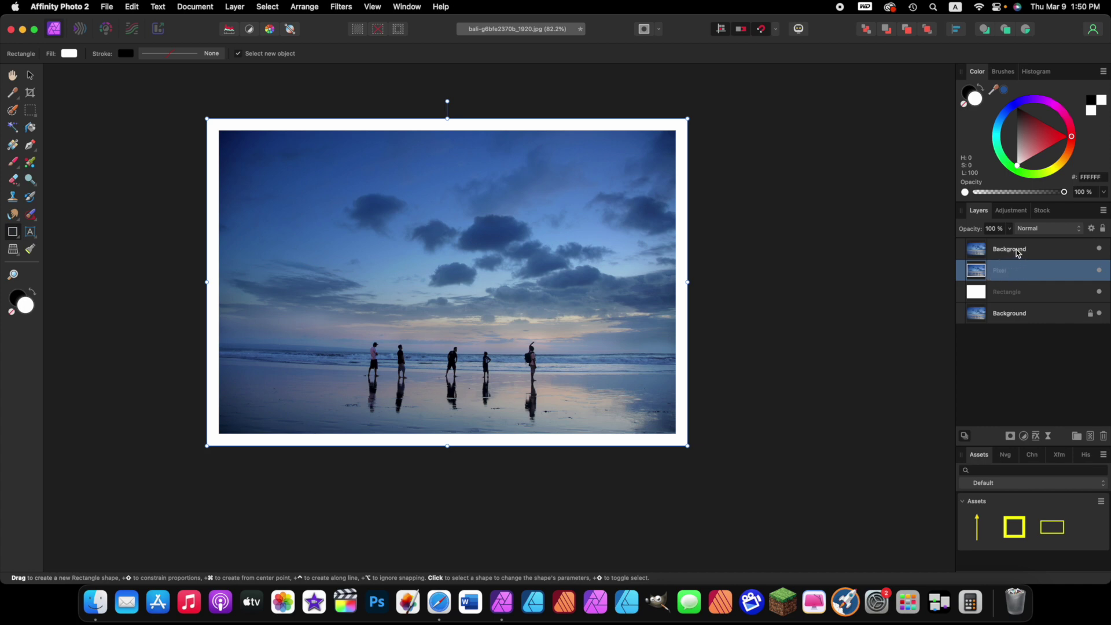
click(1018, 252)
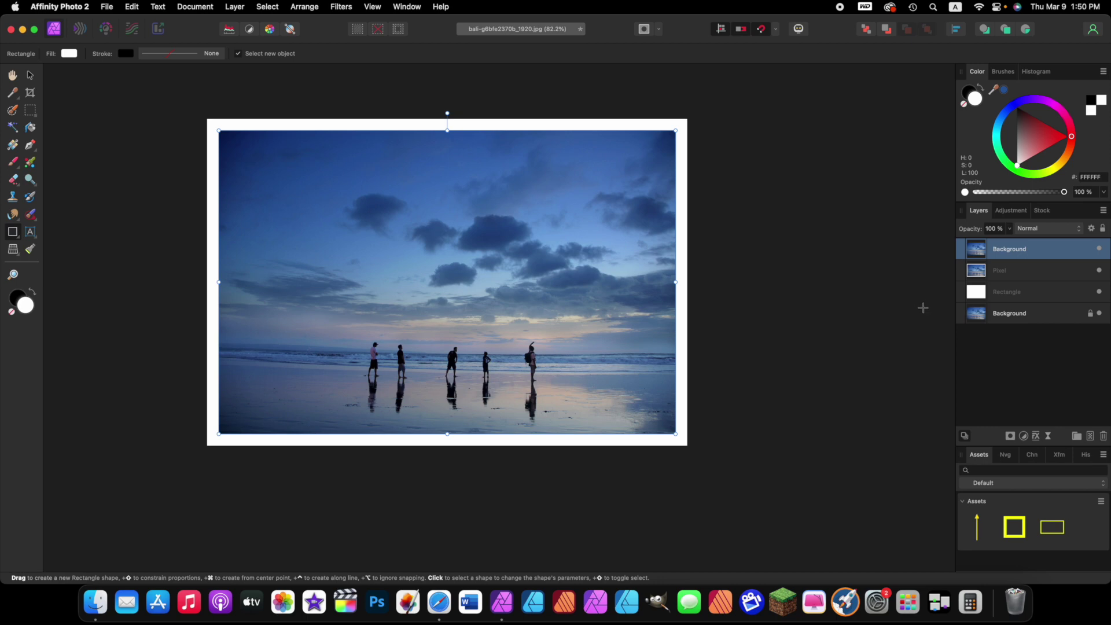
Step: Delete the top Background, Rectangle and lower Background layers, keeping only Pixel
super+click(1013, 293)
super+click(1018, 315)
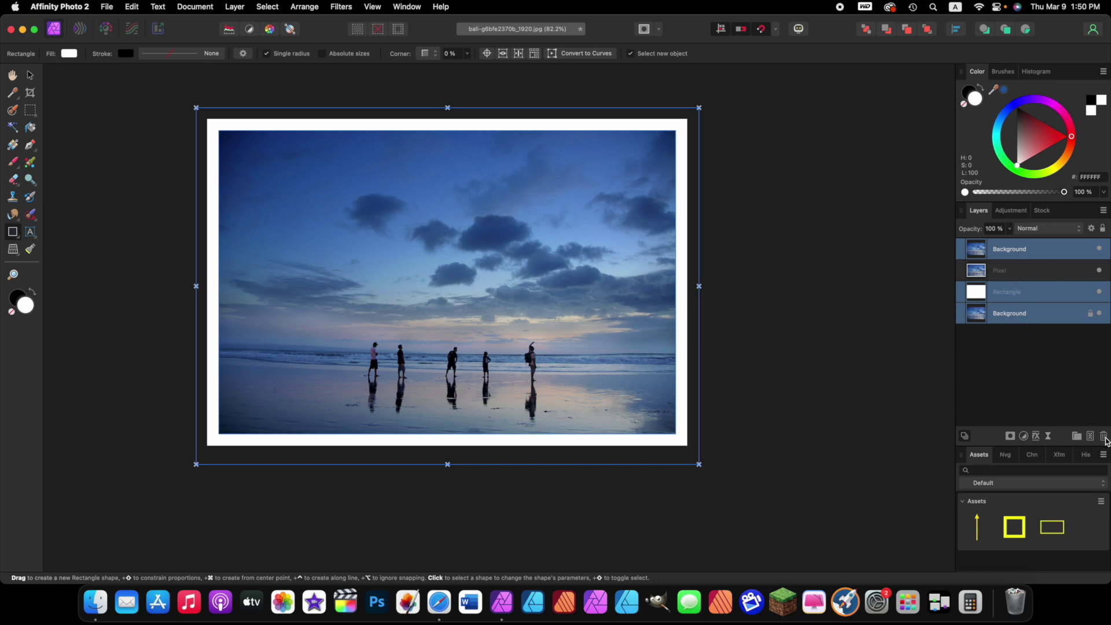
click(1104, 436)
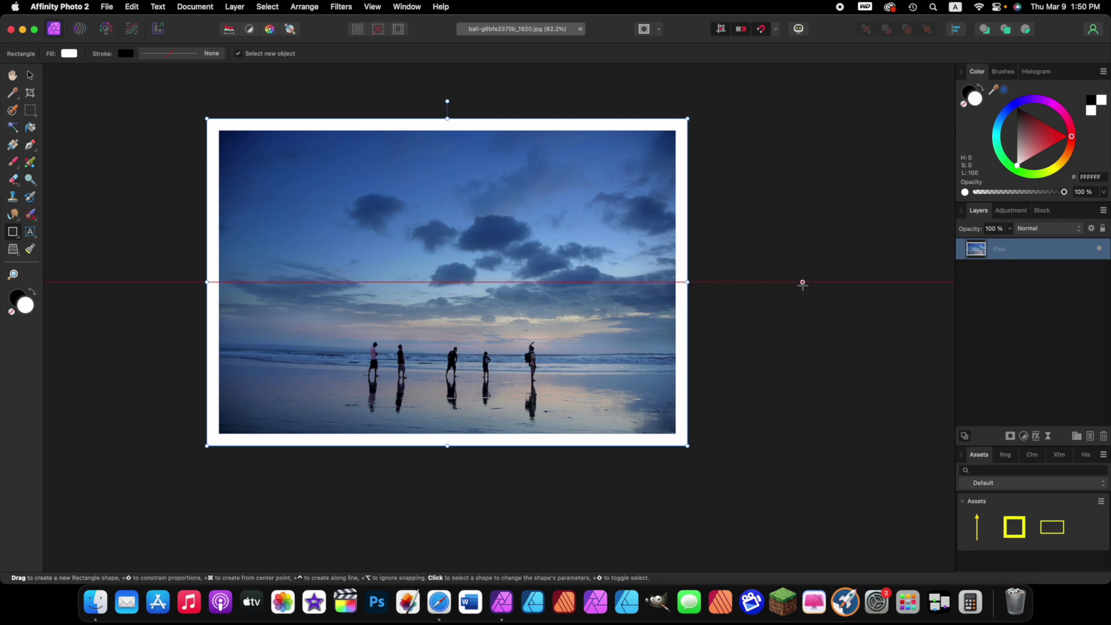
Step: Crop-expand the canvas by 100 px each way to 2120 × 1475 px and apply
key(c)
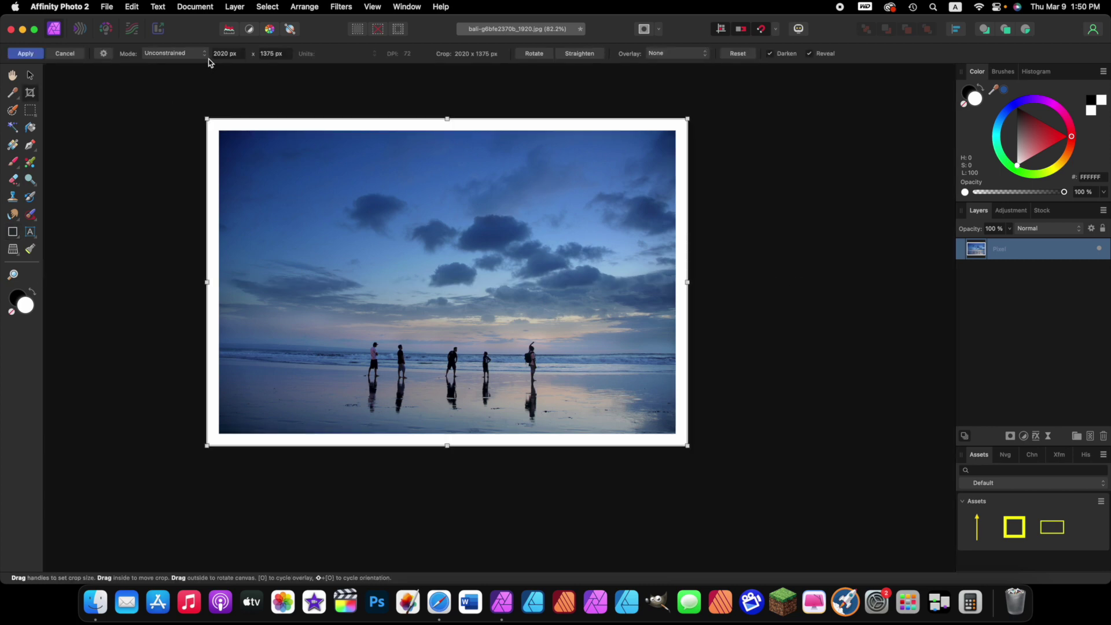
click(237, 54)
click(241, 56)
text(+100)
key(Return)
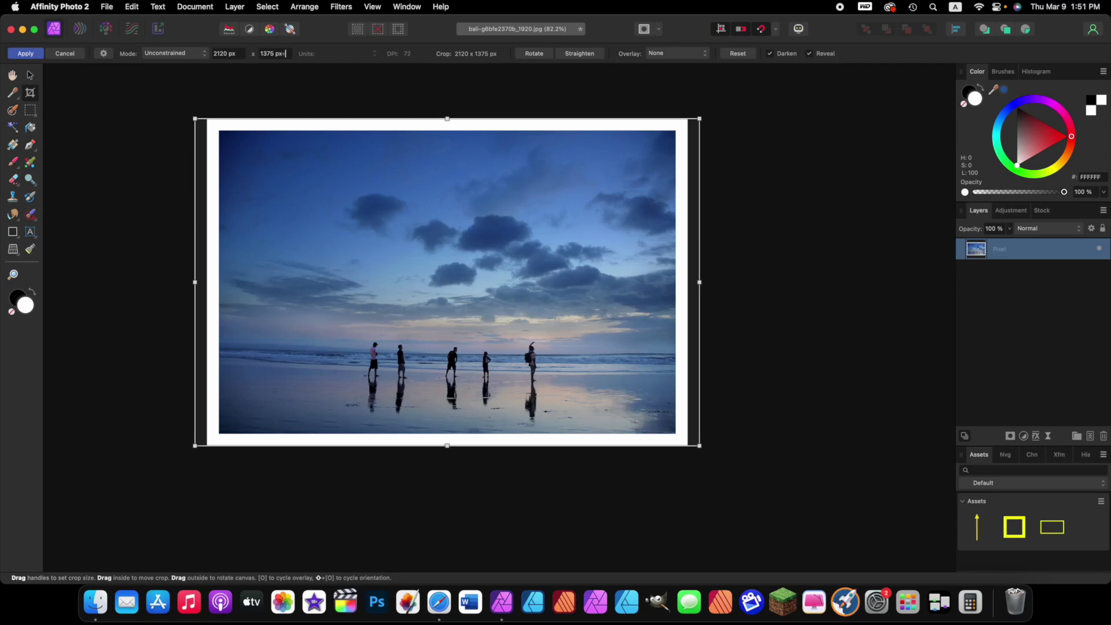
text(00)
key(Return)
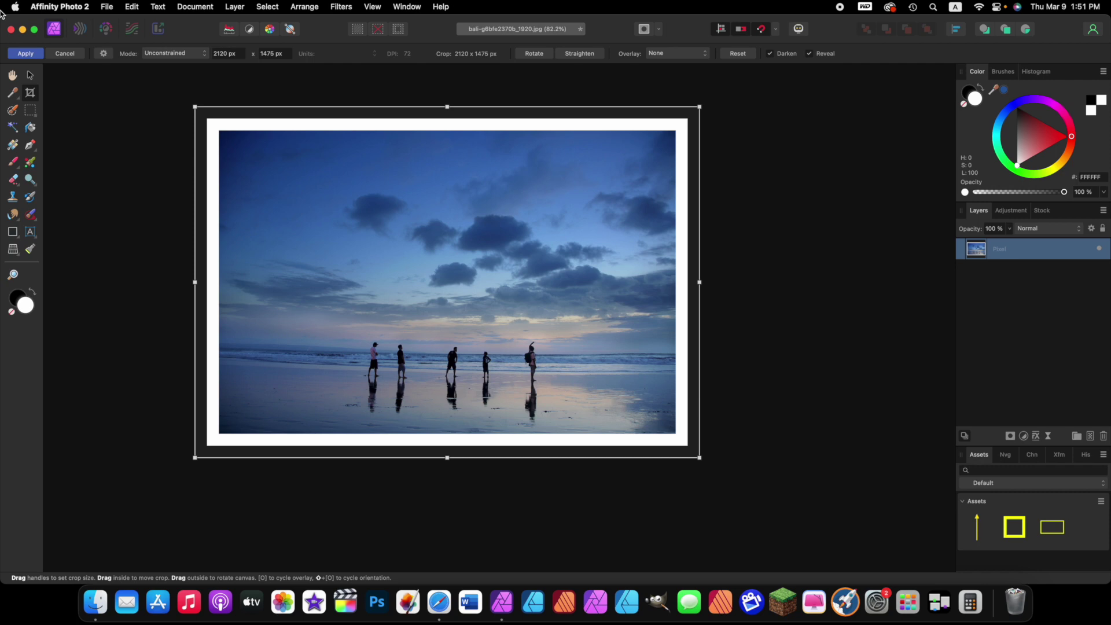
click(26, 53)
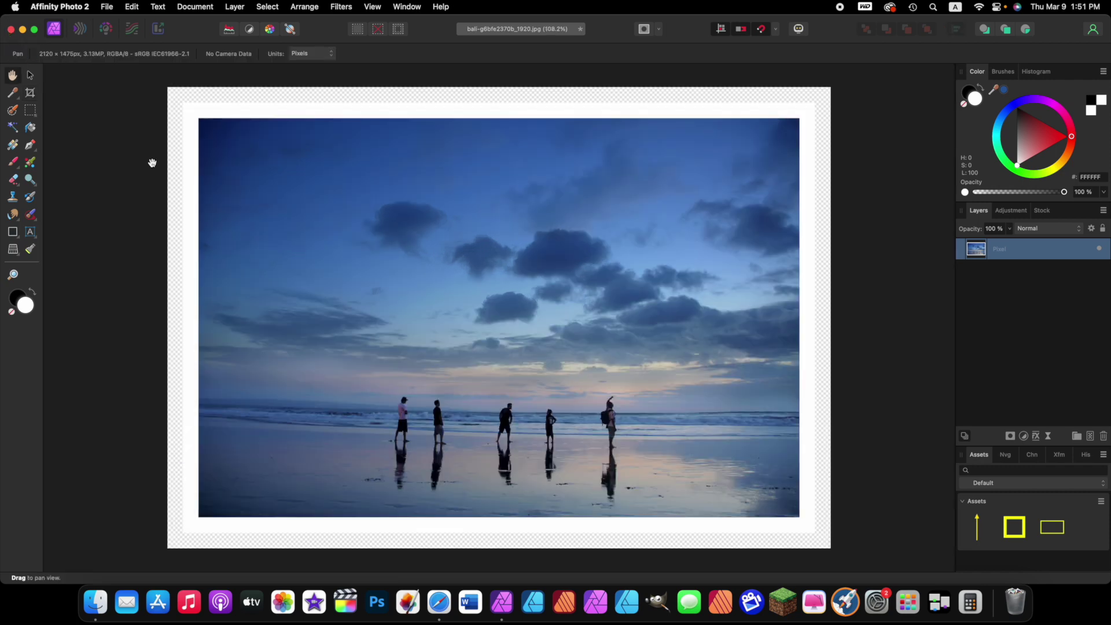
Step: Draw a canvas-sized grey rectangle and place its layer below the Pixel layer
scroll(341, 121, down, 5)
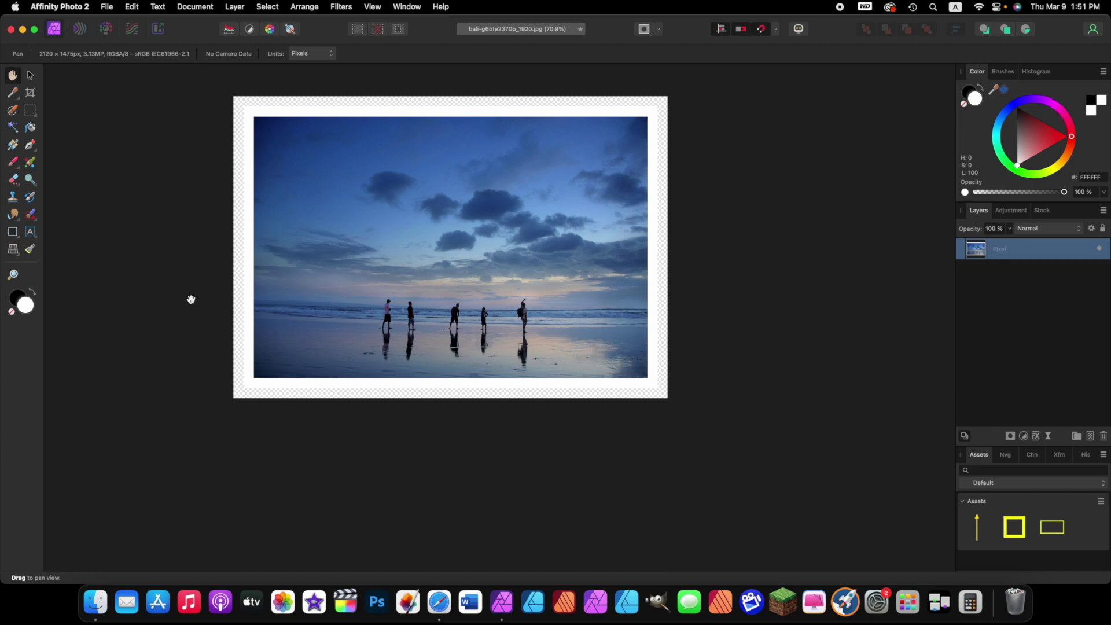
click(12, 231)
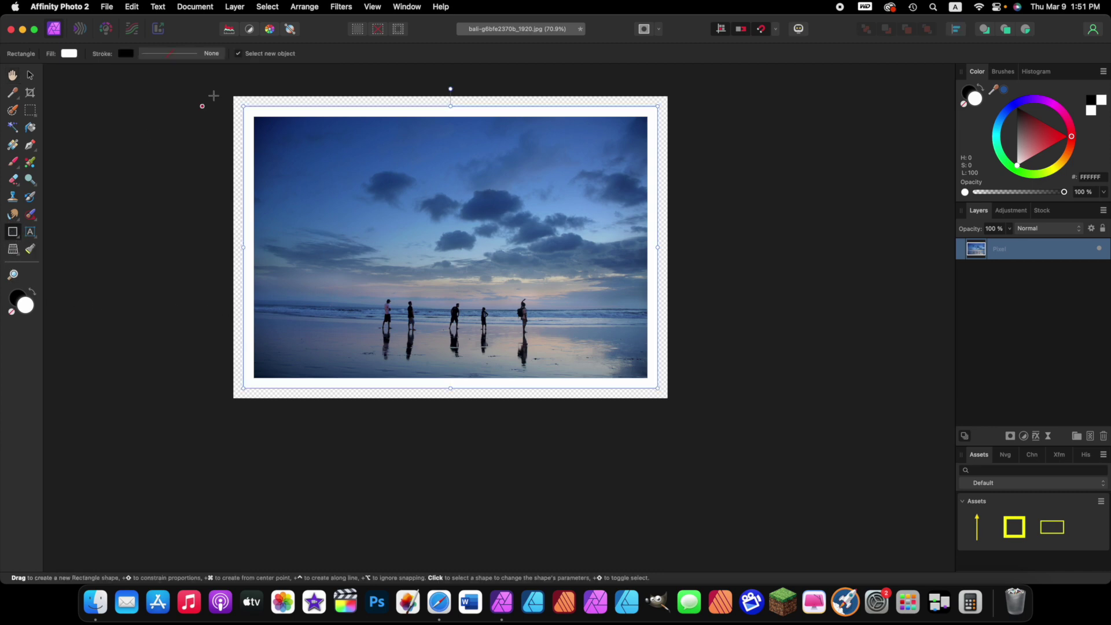
drag(216, 86, 694, 412)
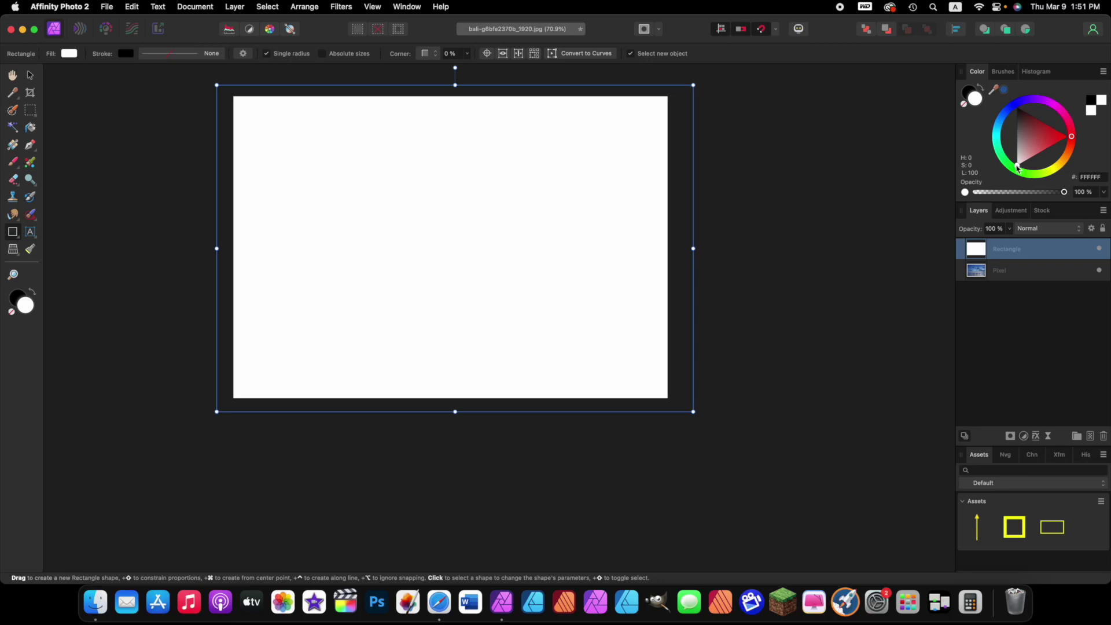
drag(1019, 168, 1010, 137)
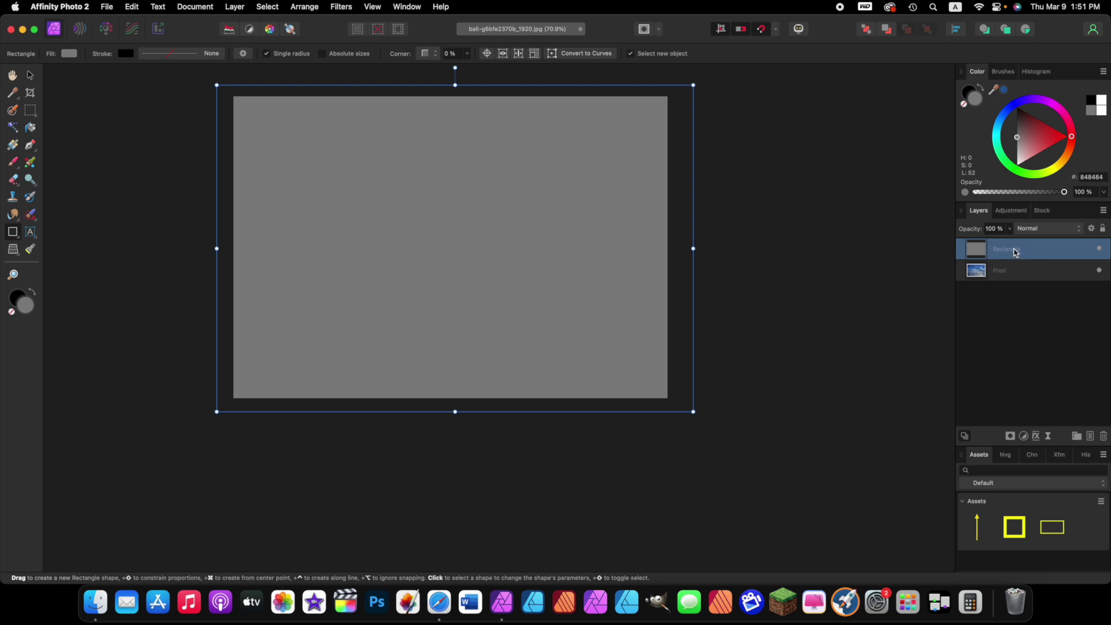
drag(1014, 250, 1013, 280)
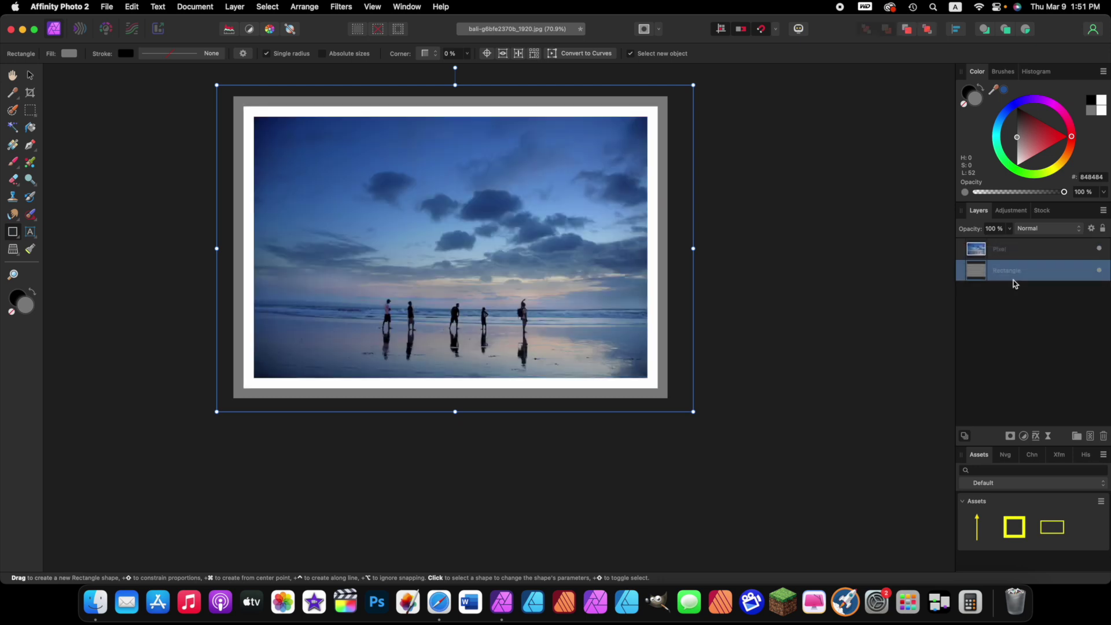
Step: Sample dark blue 2858A0 from the sky, fill the outer rectangle with it, and deselect
click(994, 93)
drag(995, 92, 348, 151)
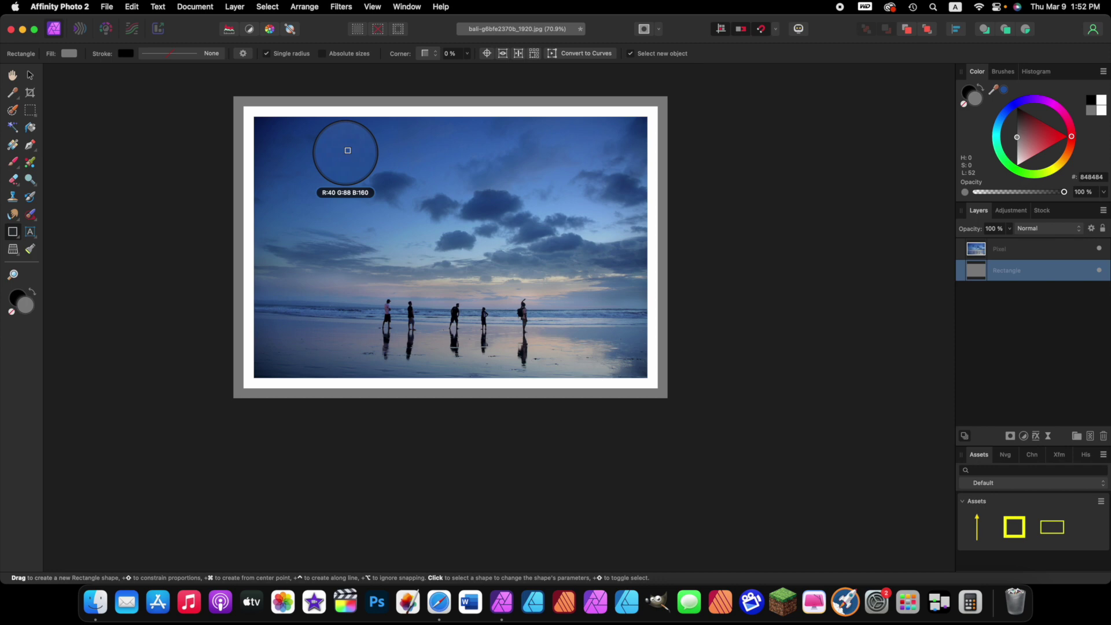
drag(348, 150, 346, 153)
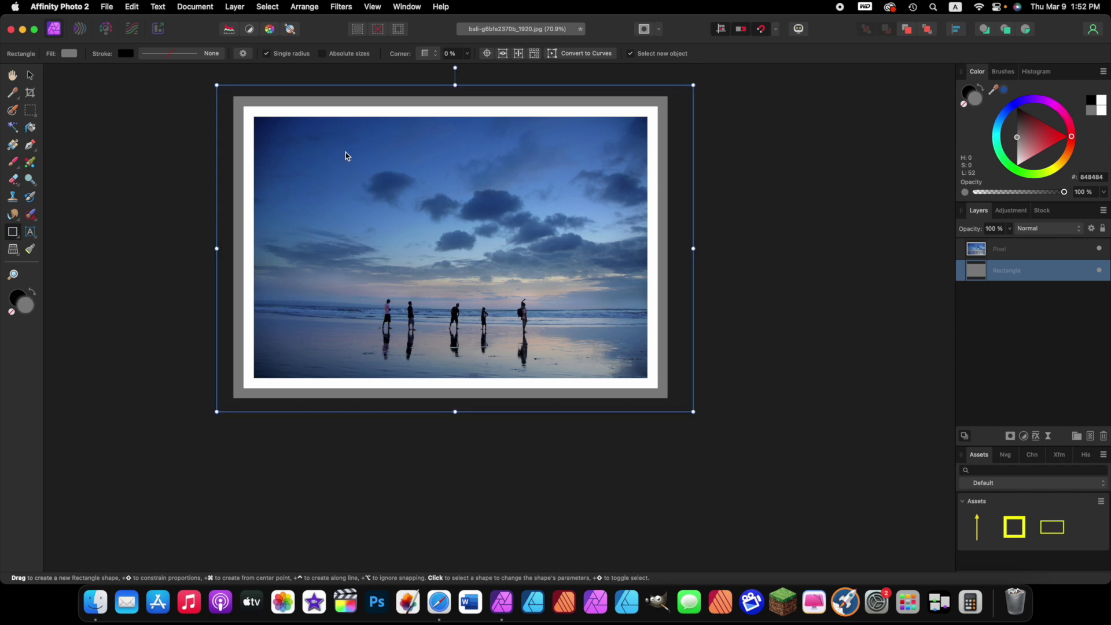
click(1005, 91)
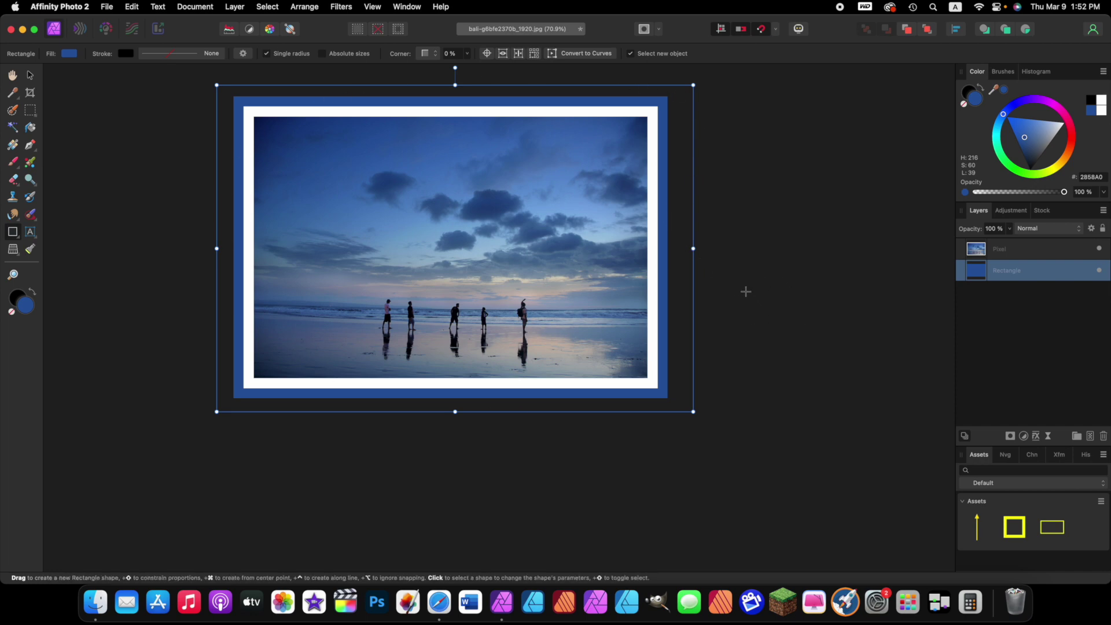
click(746, 291)
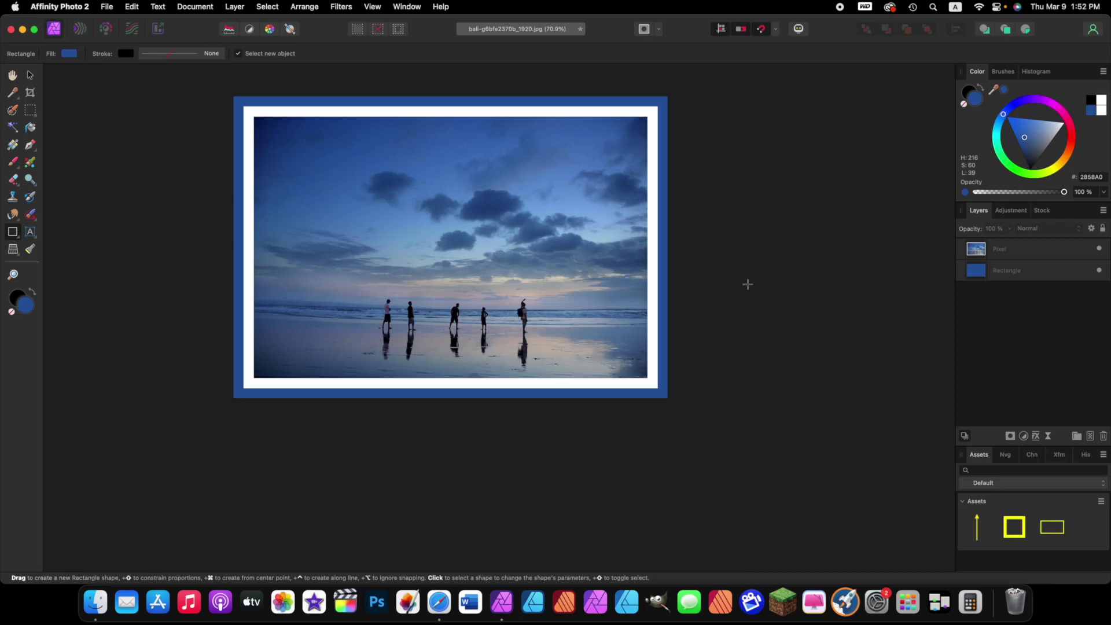
Step: Export the image as a JPEG (High quality preset) at 2120 × 1475 px
click(108, 6)
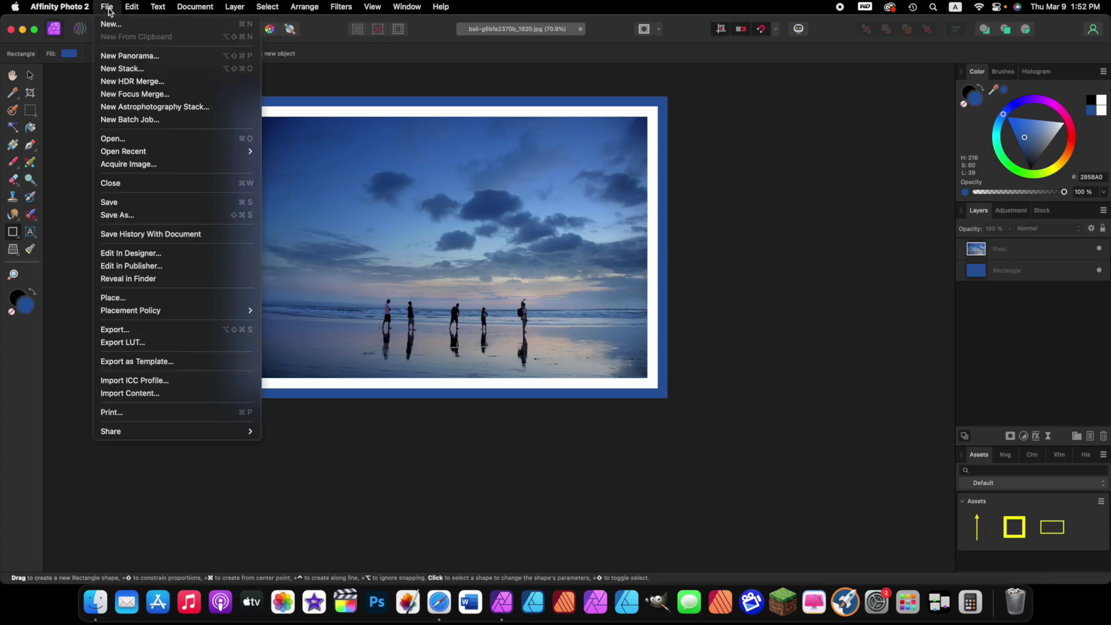
click(140, 329)
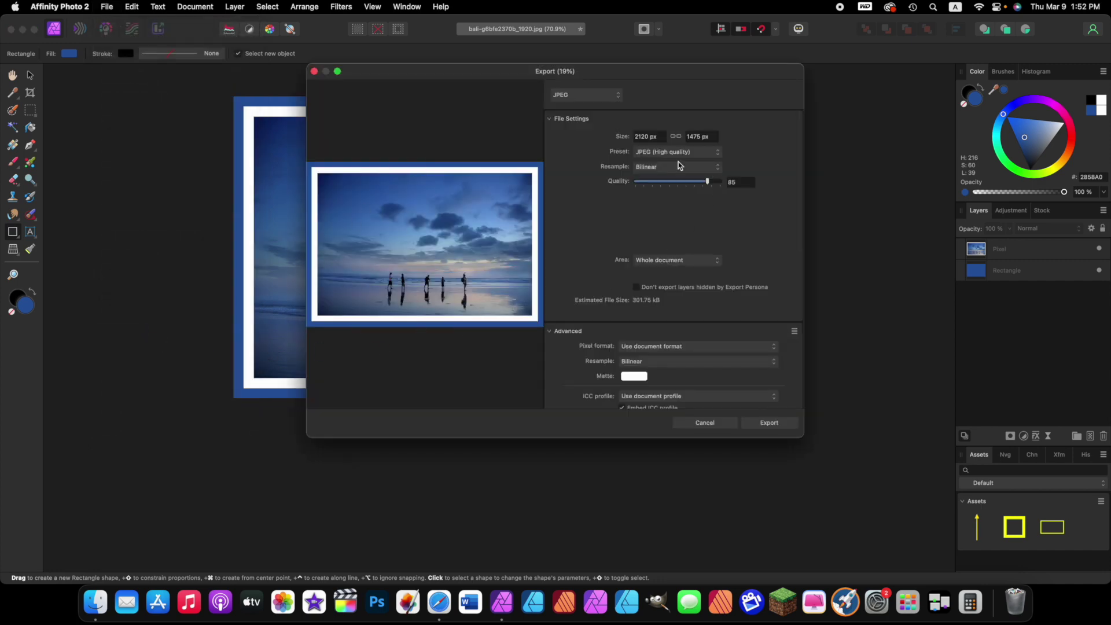
click(660, 156)
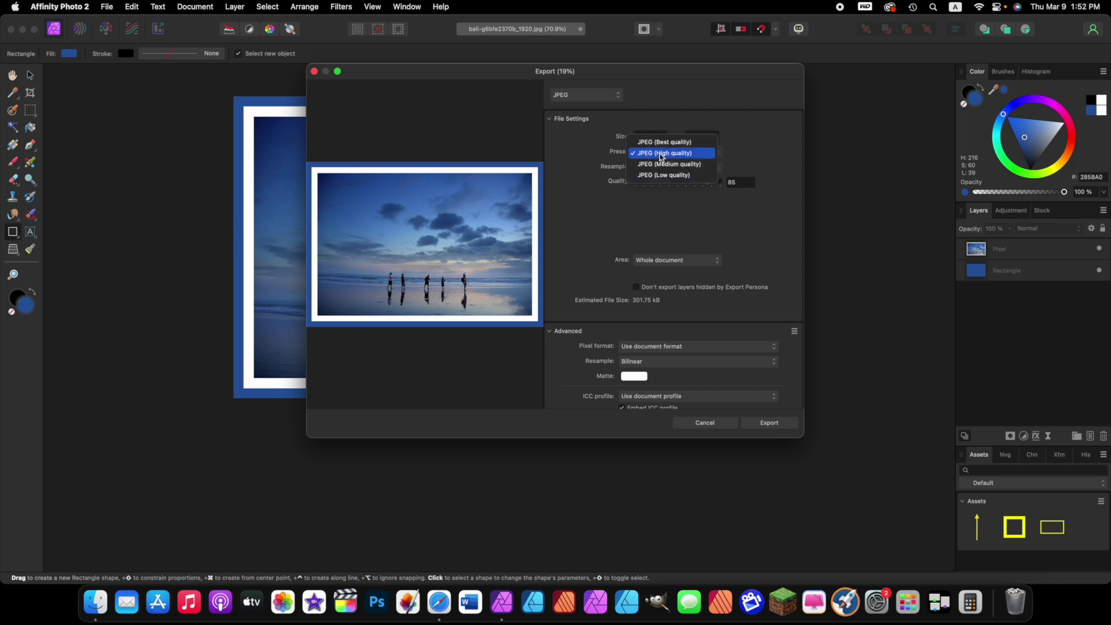
click(664, 142)
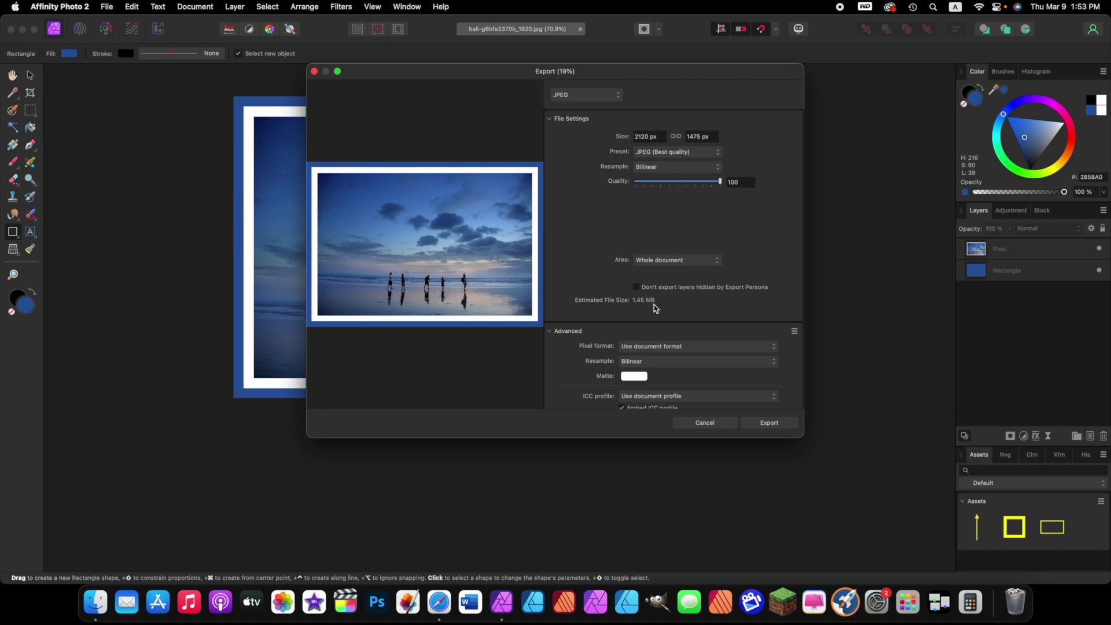
click(674, 153)
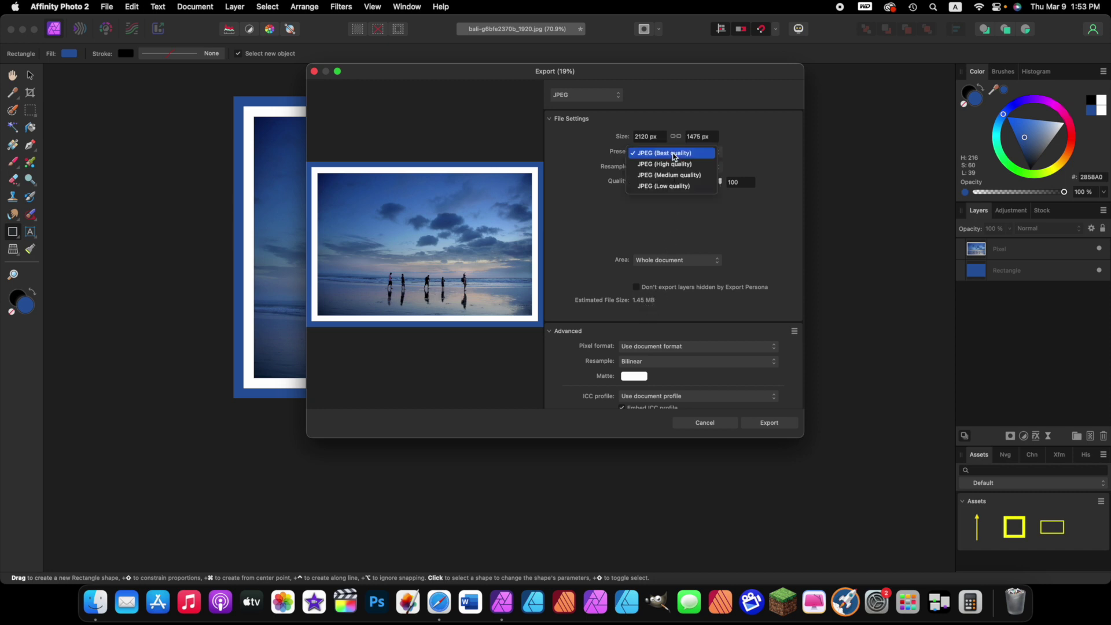
click(675, 164)
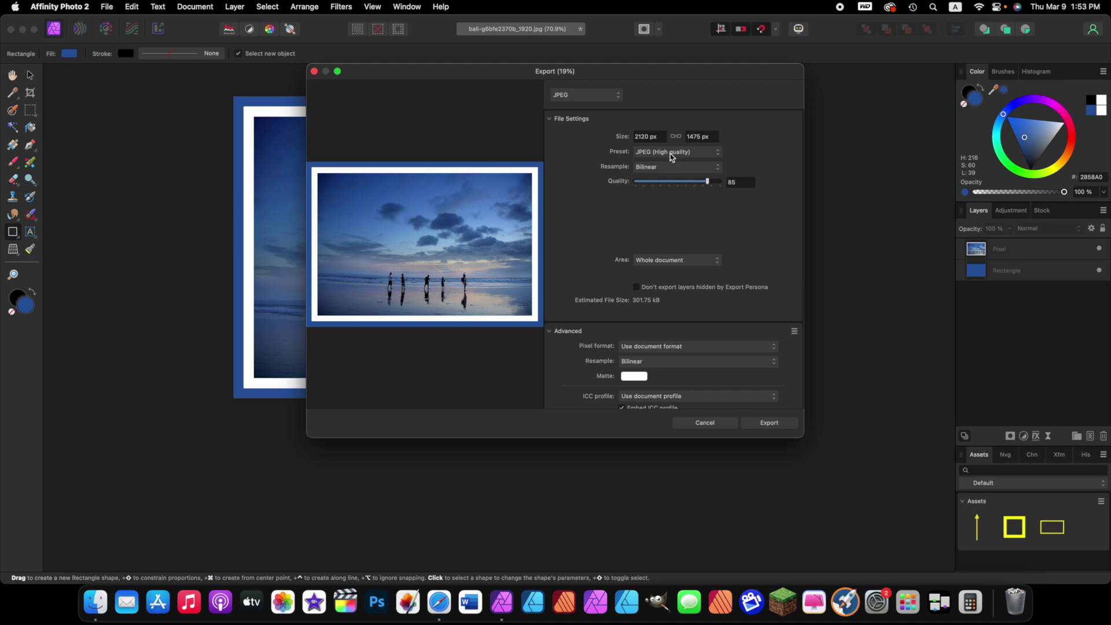
click(770, 423)
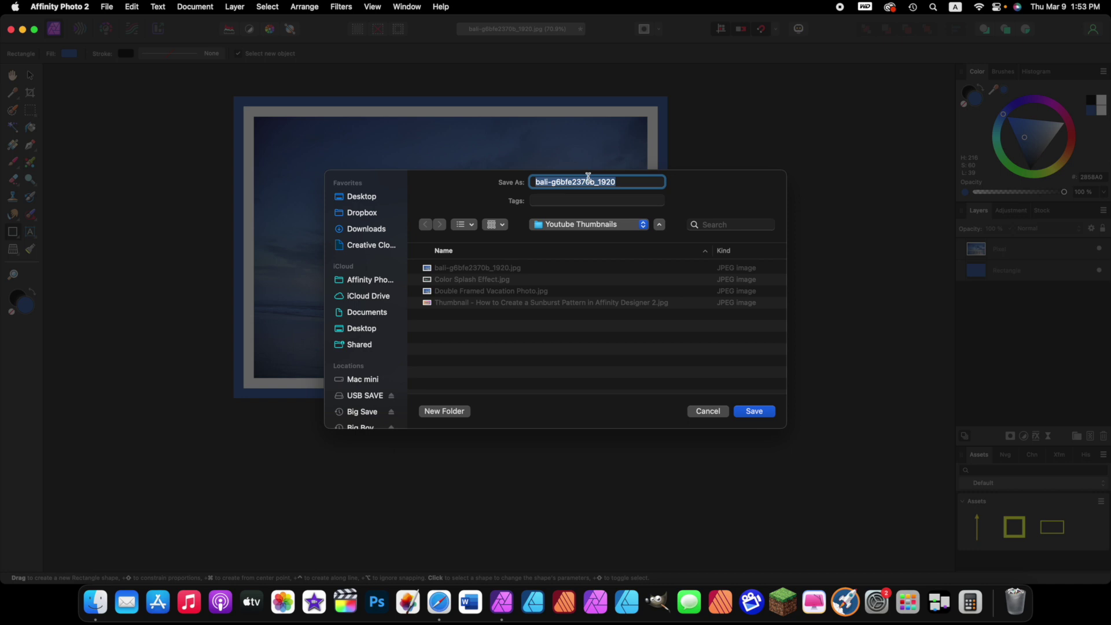
Step: Save the JPEG as 'Double Frame Vacation Photo' in the Youtube Thumbnails folder
text(Double Frame Vacation Photo)
key(Return)
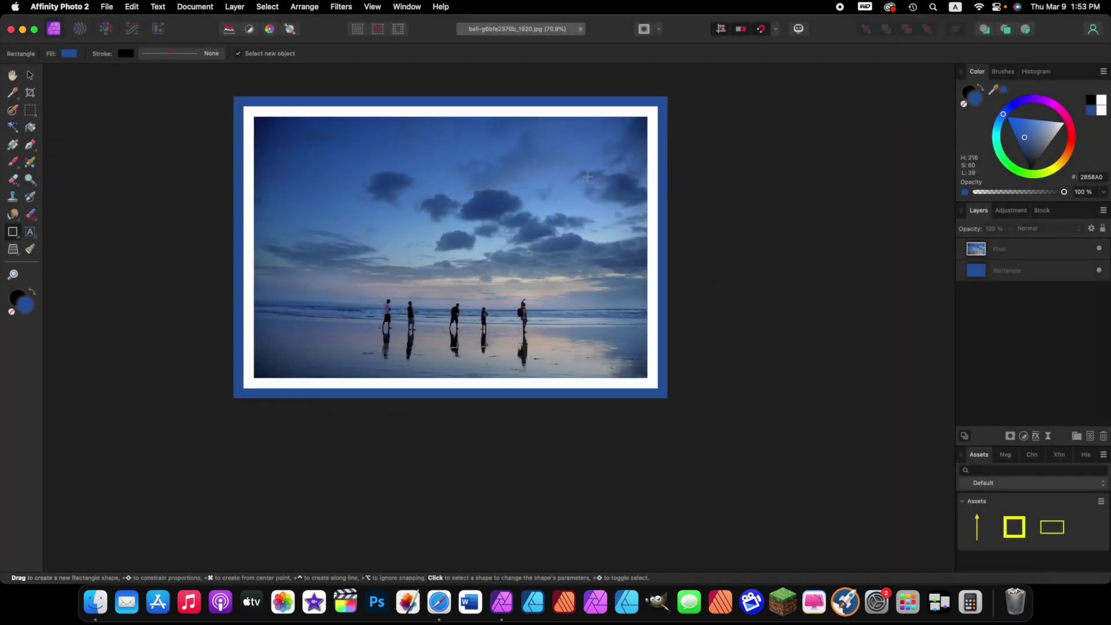